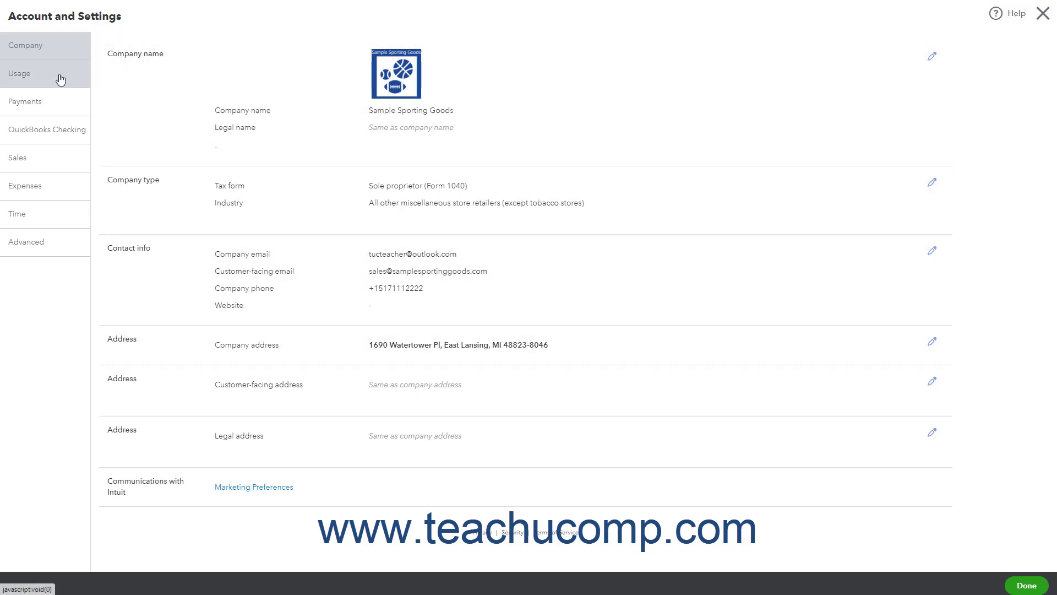
Step: View the Expenses settings, and return to the Company settings
click(56, 187)
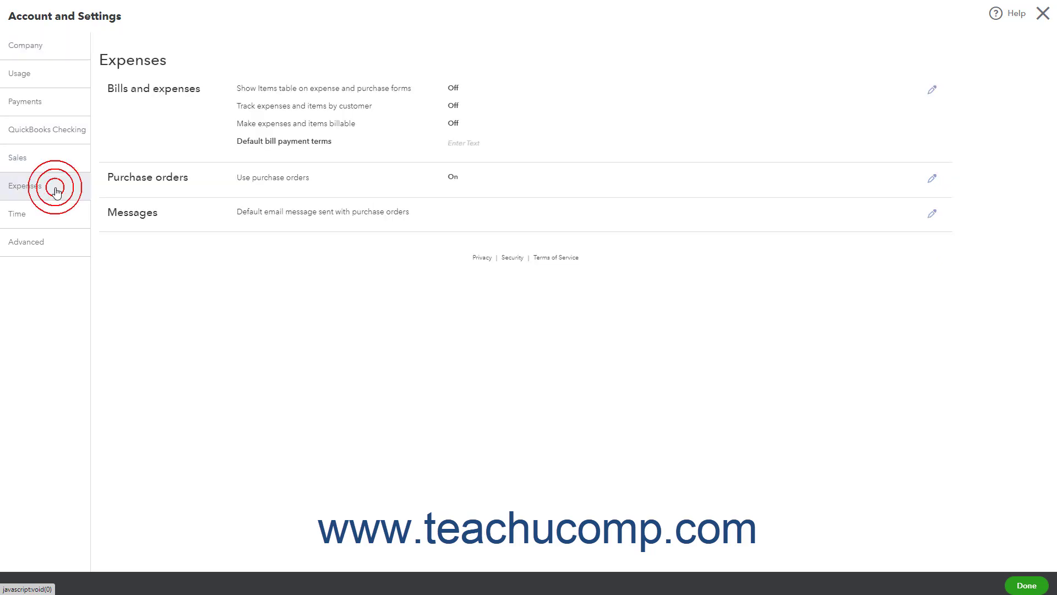
click(56, 49)
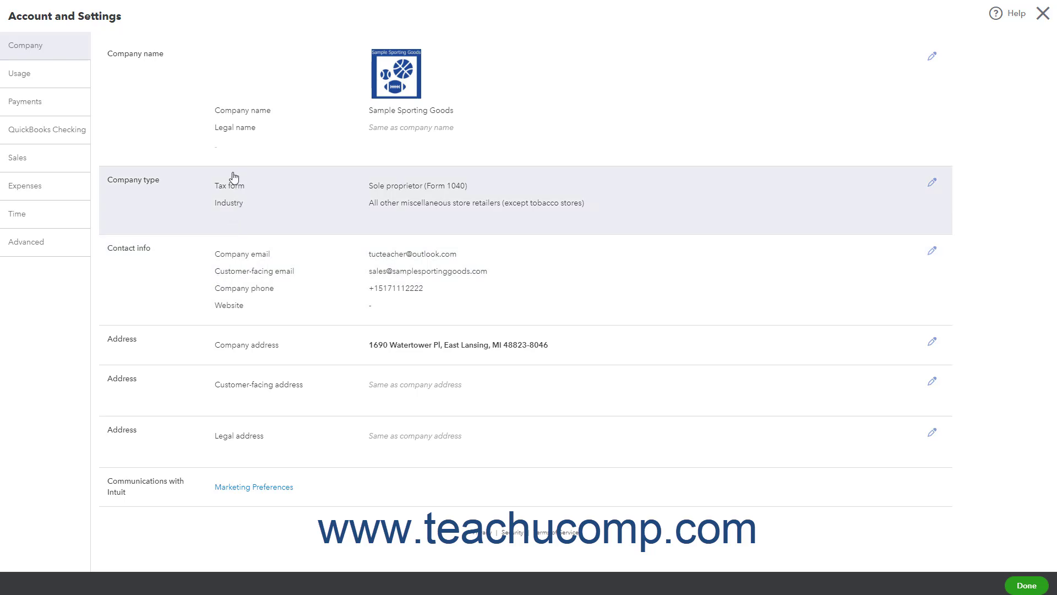
Step: Open the Company name section for editing and bring up the saved company logos
click(279, 89)
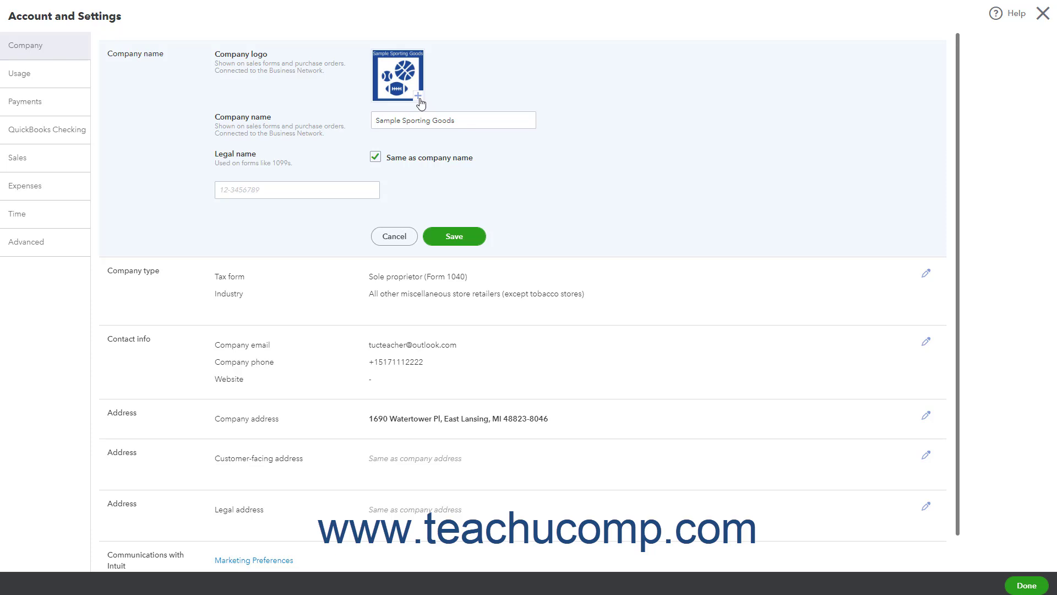
click(419, 97)
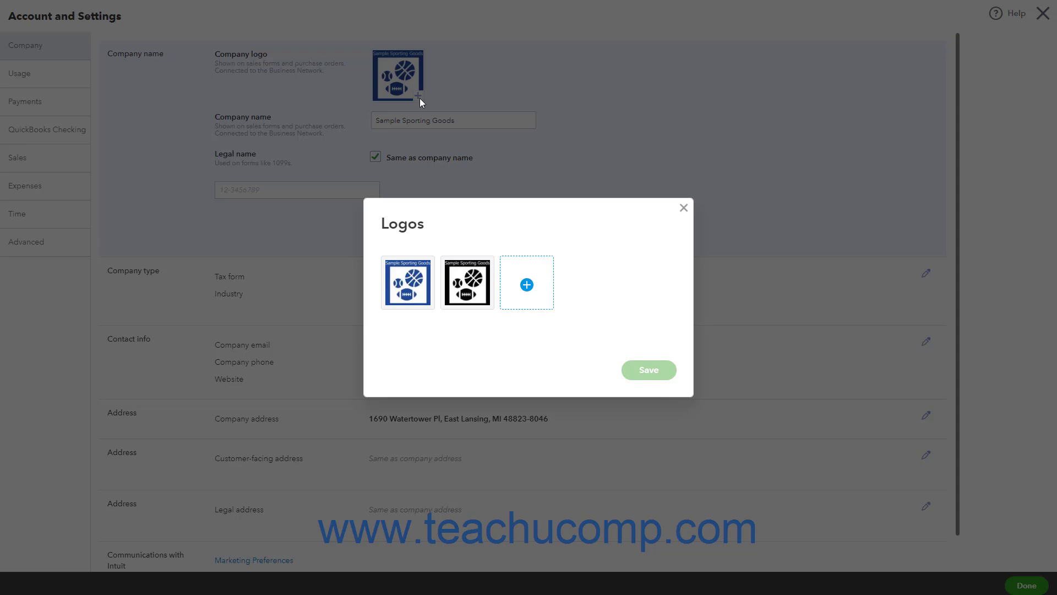
Step: Start uploading a new logo image and start deleting the black logo, cancelling both
click(532, 290)
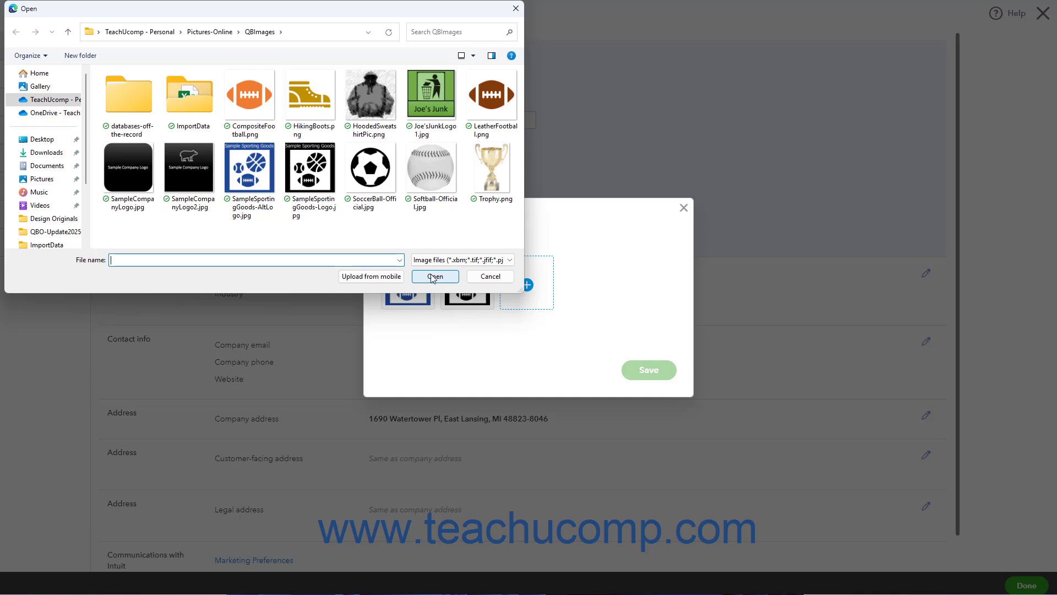
click(489, 281)
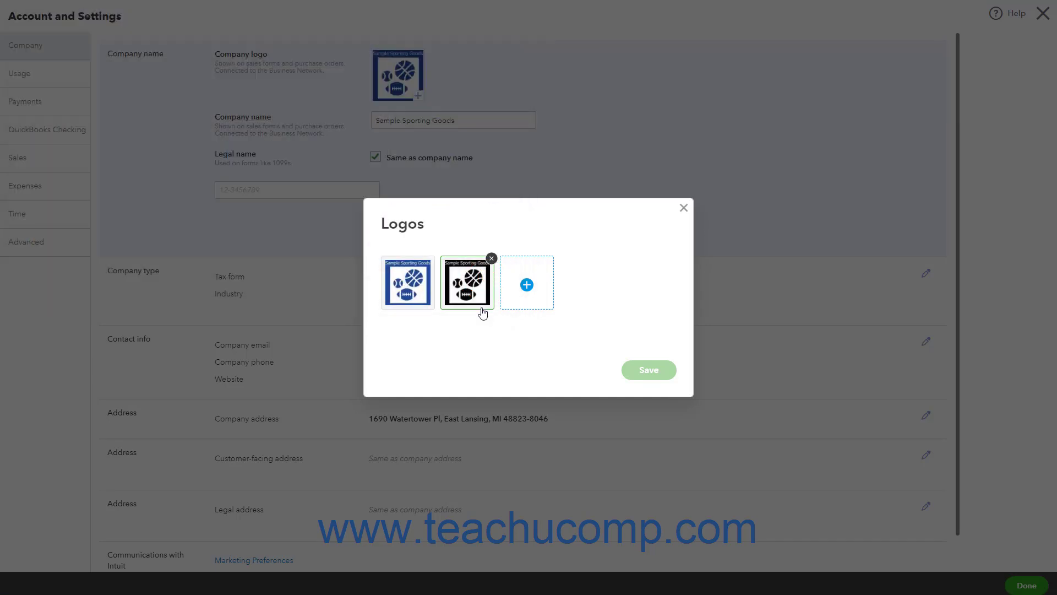
click(491, 258)
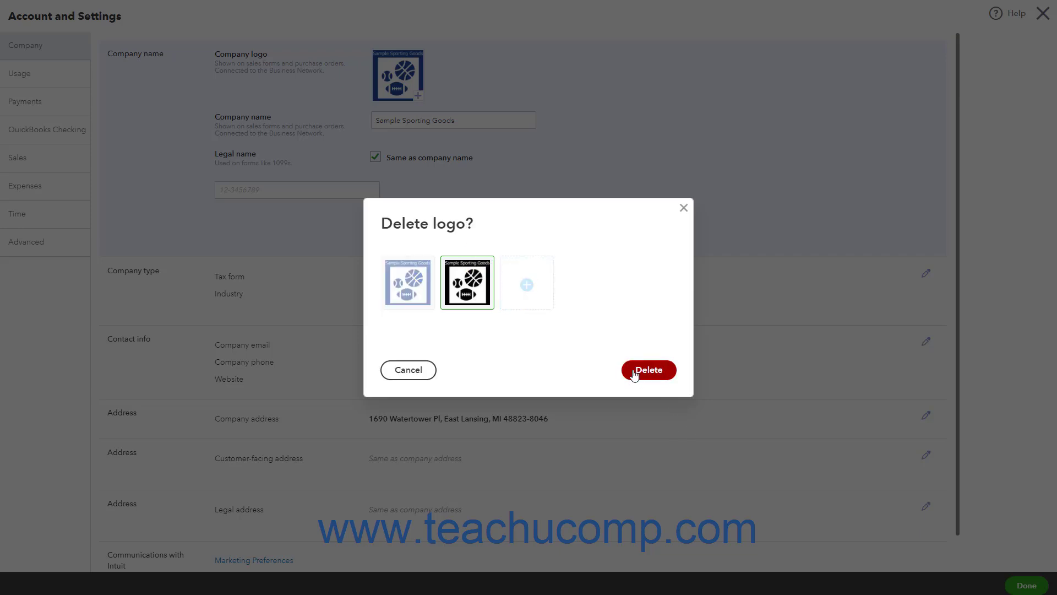
click(409, 371)
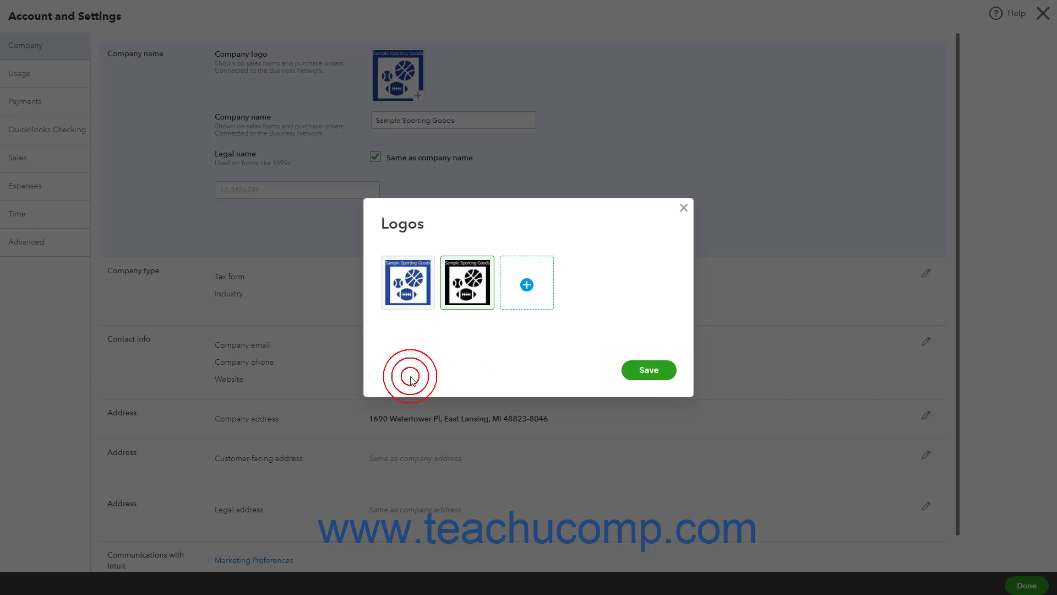
Step: Choose the black Sample Sporting Goods logo as the company logo and save the choice
mouse_move(467, 290)
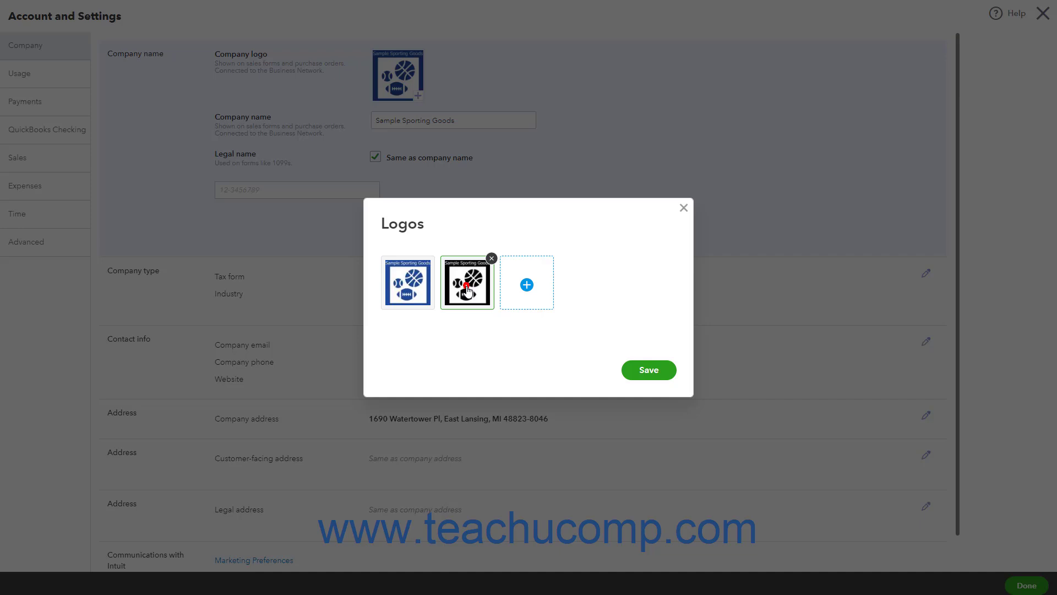
click(633, 374)
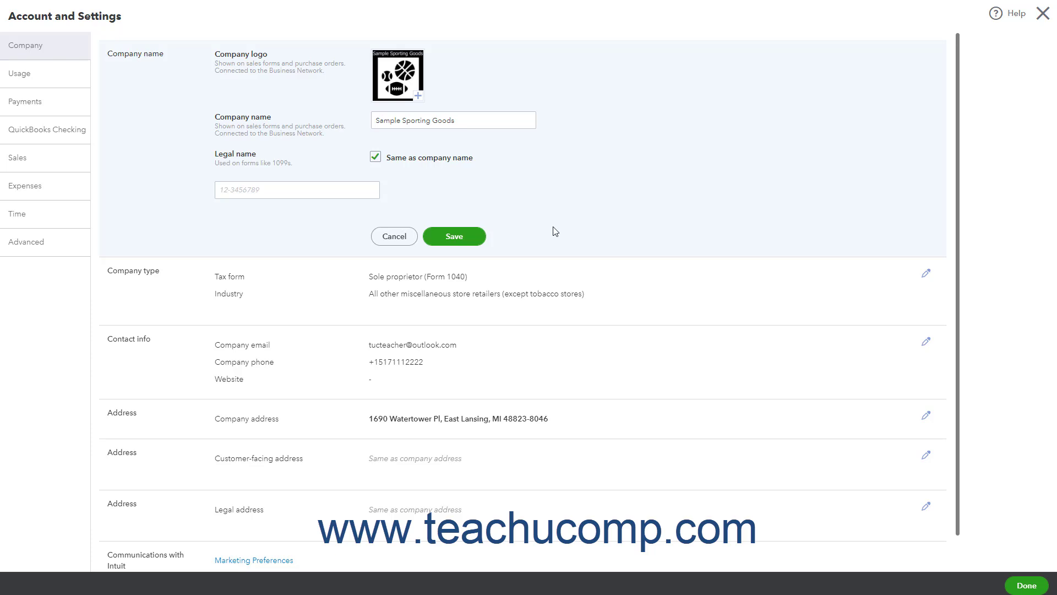
Step: Check the company name, legal name and tax ID fields, keep the legal name same as the company name, and save the section
triple_click(433, 127)
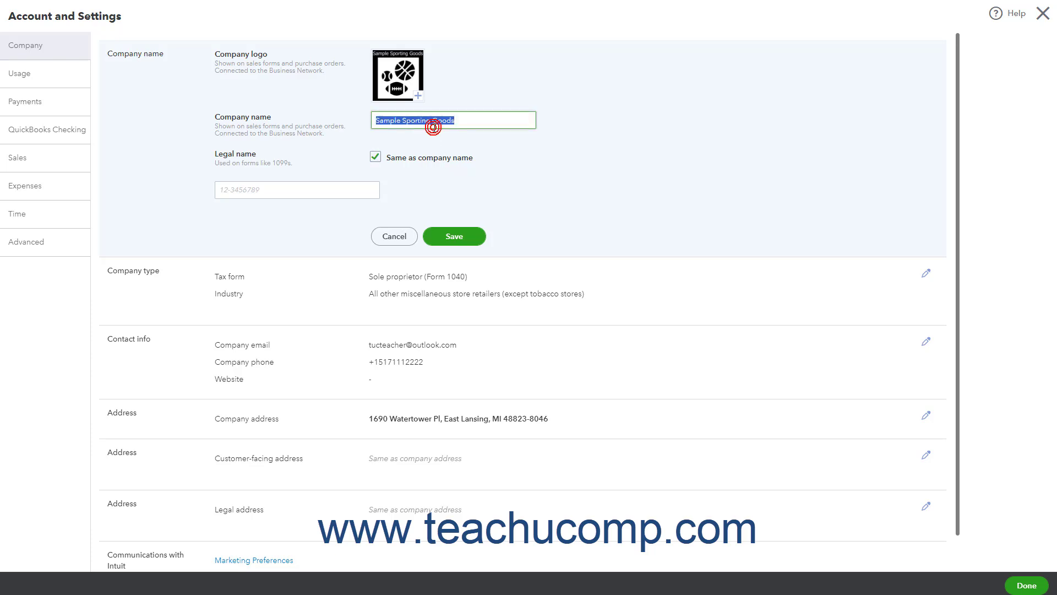
click(434, 127)
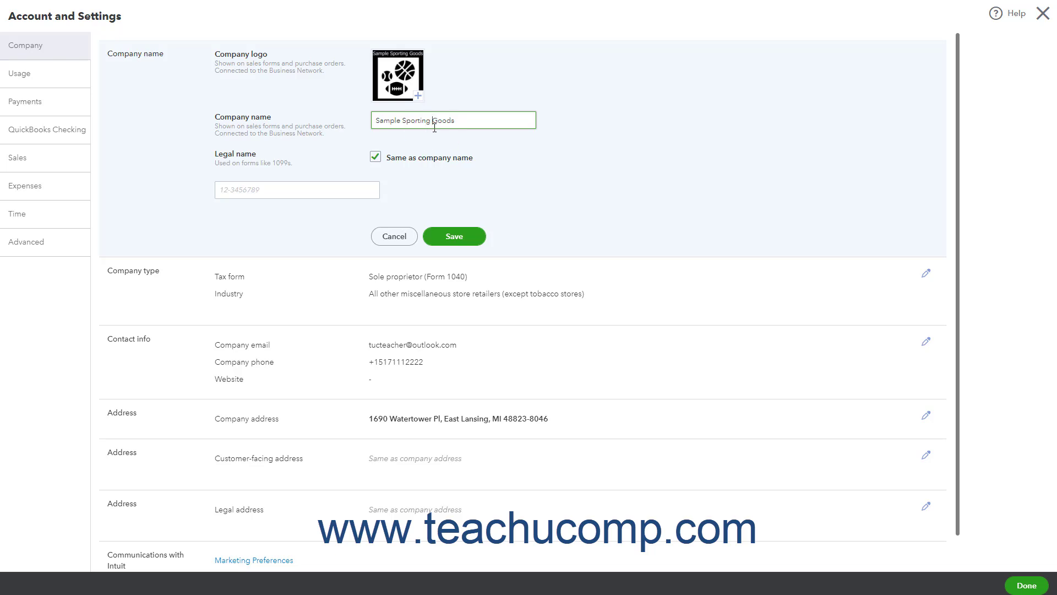
click(375, 158)
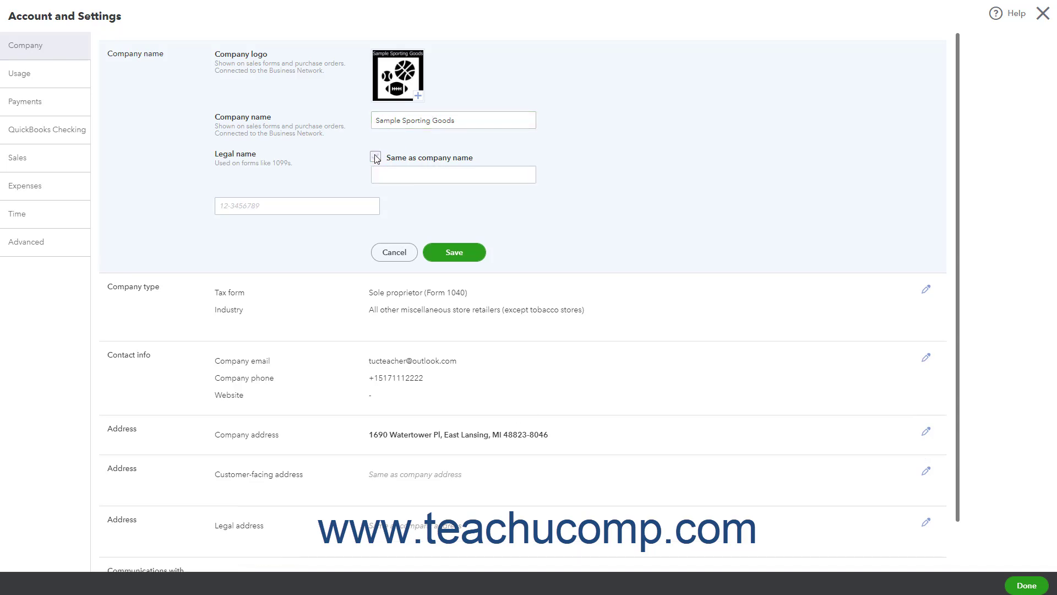
click(376, 158)
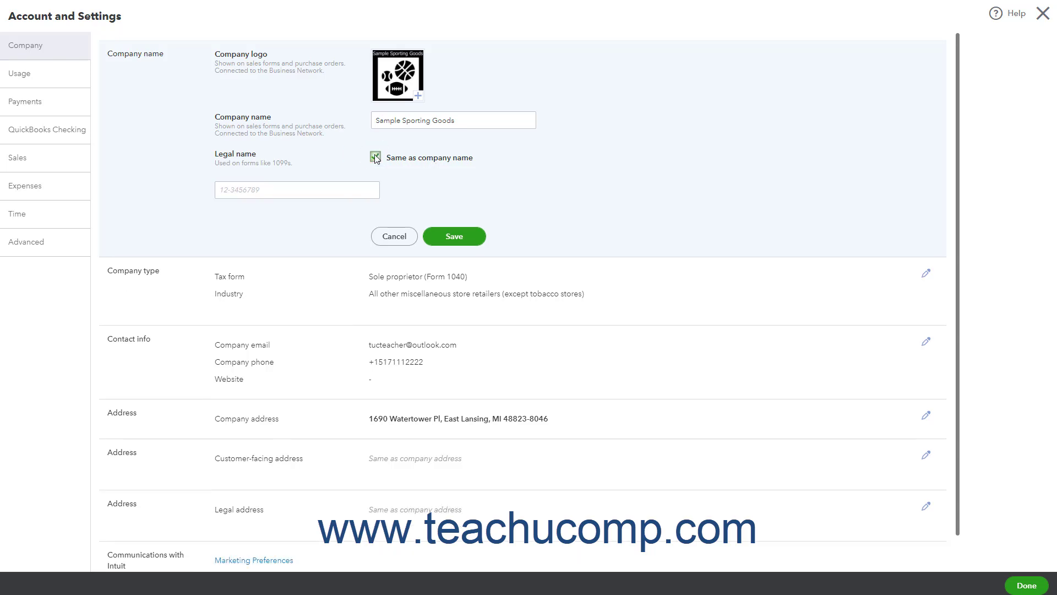
click(289, 187)
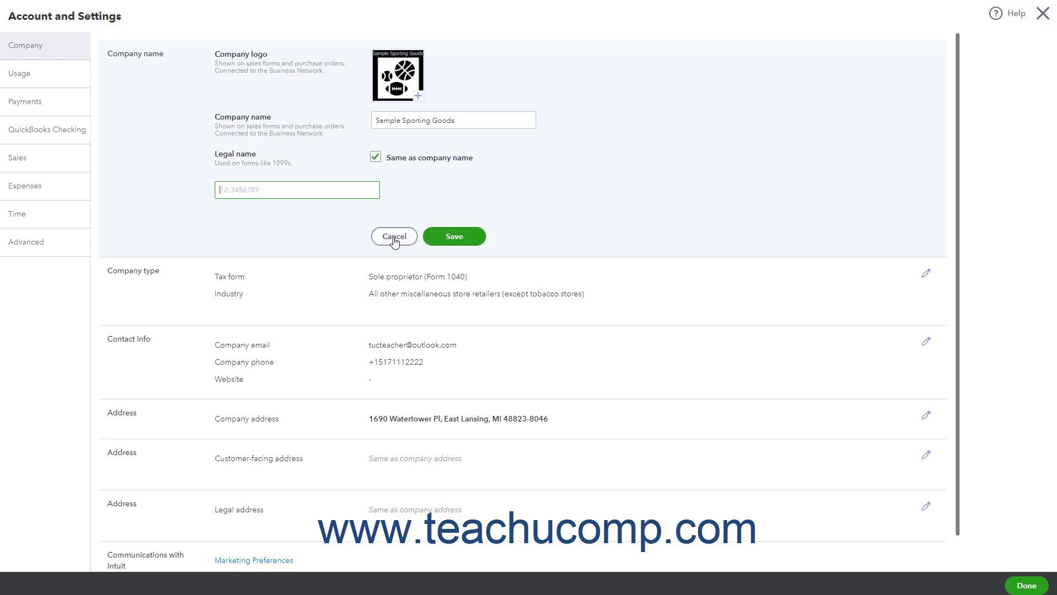
click(451, 236)
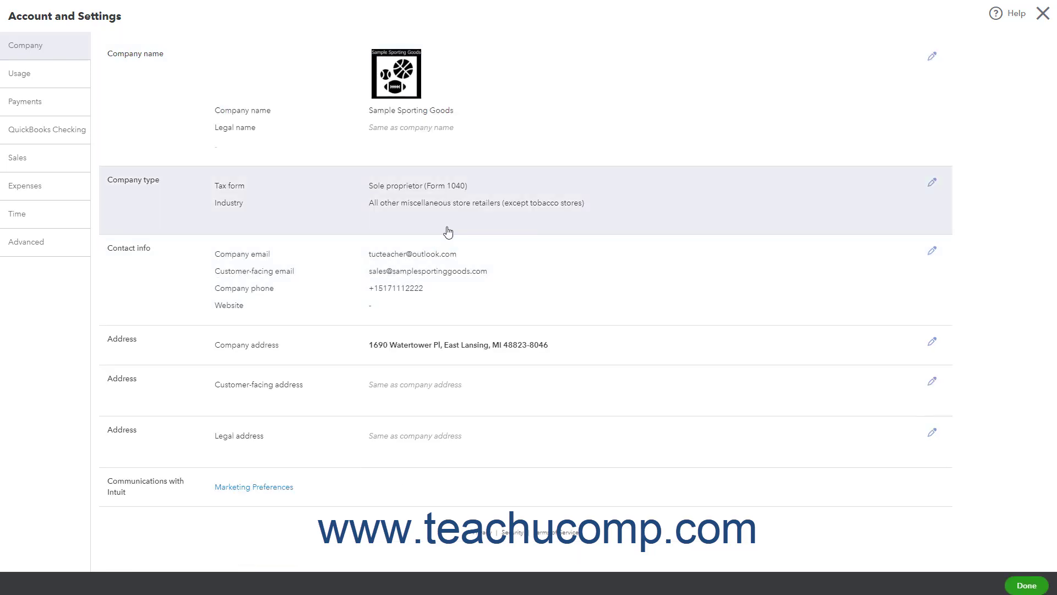
Step: Open the Company type section for editing and view the available tax form options
click(449, 232)
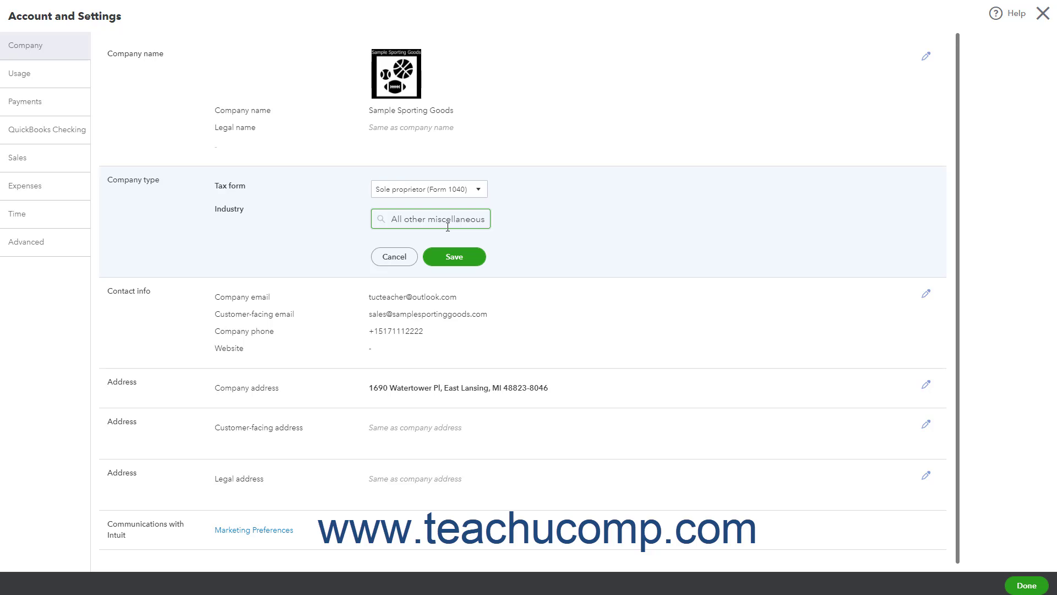
click(479, 191)
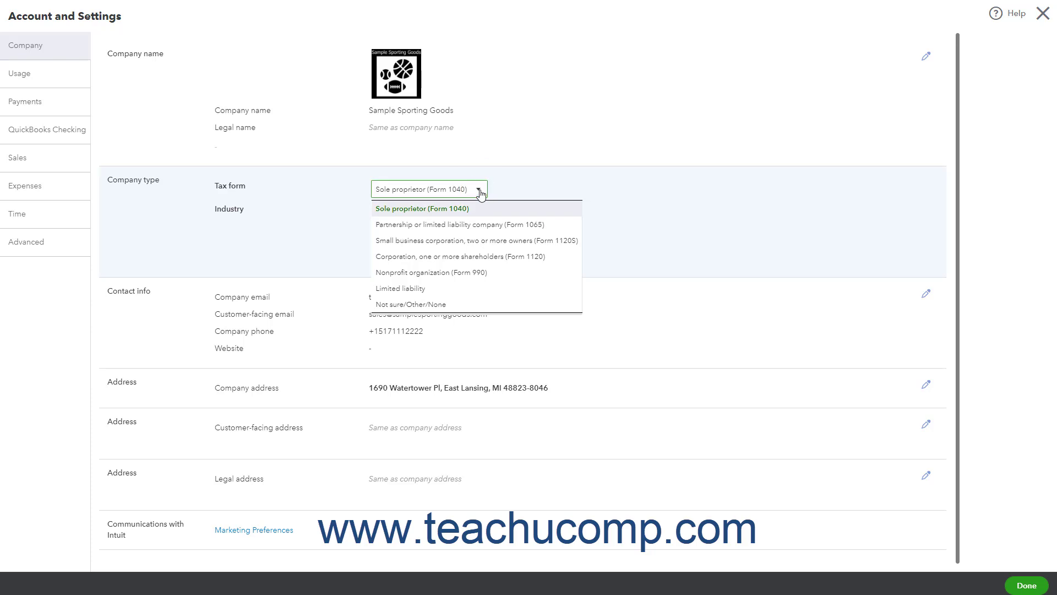
click(479, 191)
Step: Search the industries for "retail", choose "All other miscellaneous store retailers (except tobacco stores)", and cancel the Company type edit
click(450, 214)
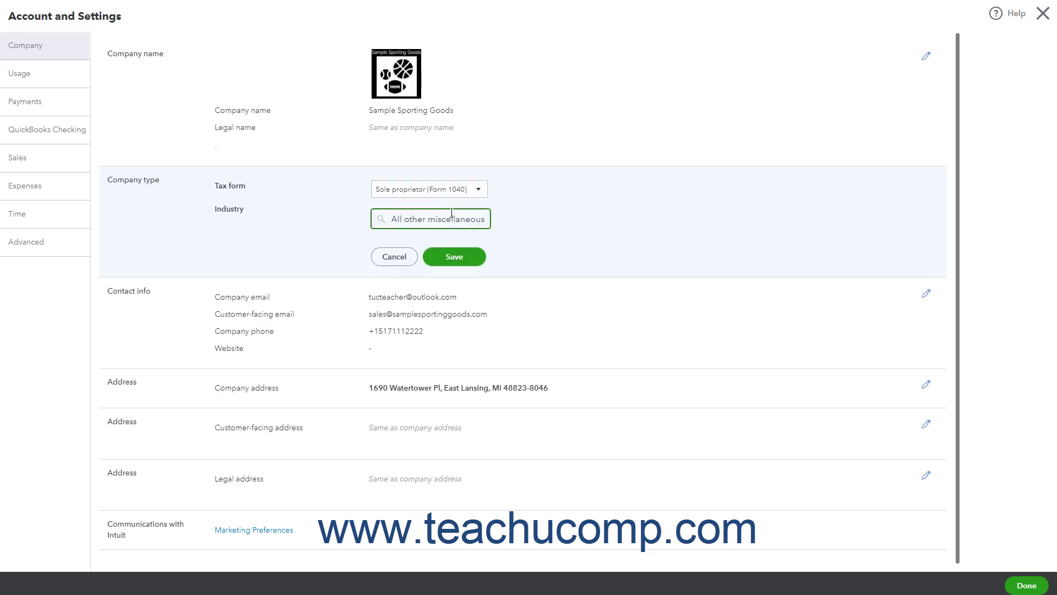
triple_click(451, 214)
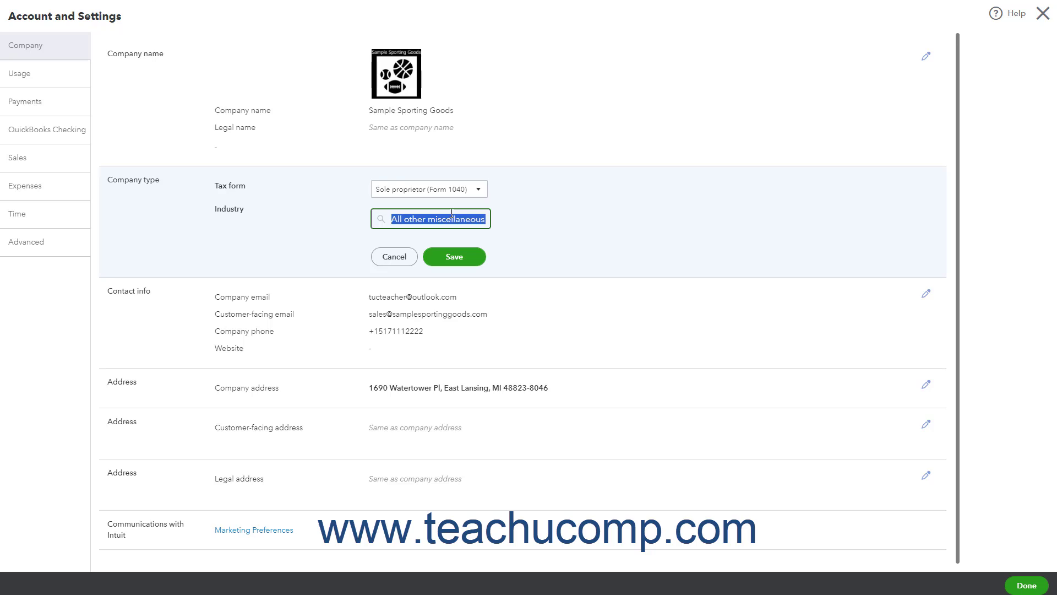
text(r)
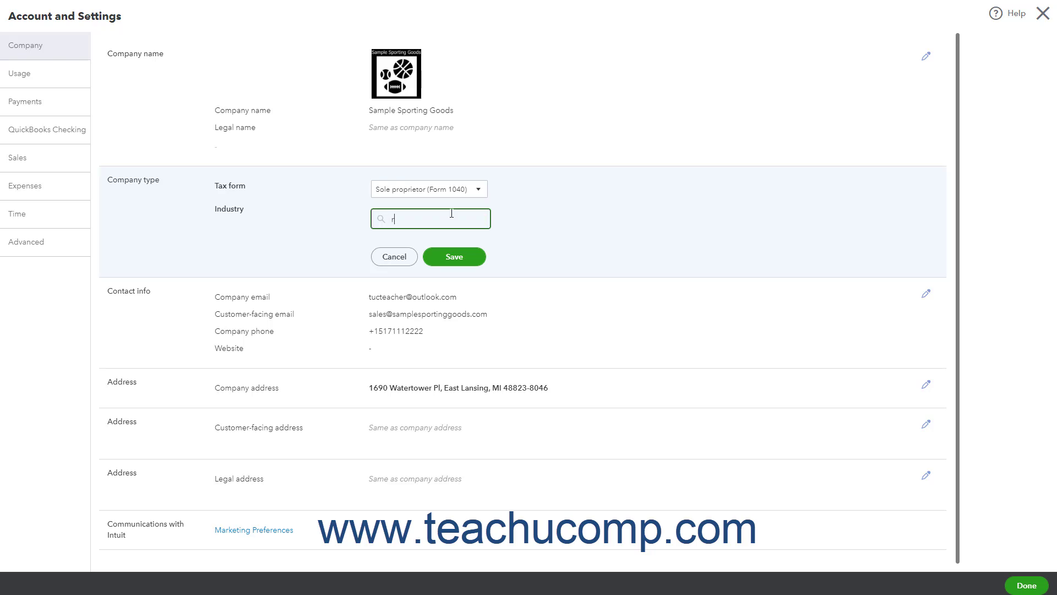
text(etail)
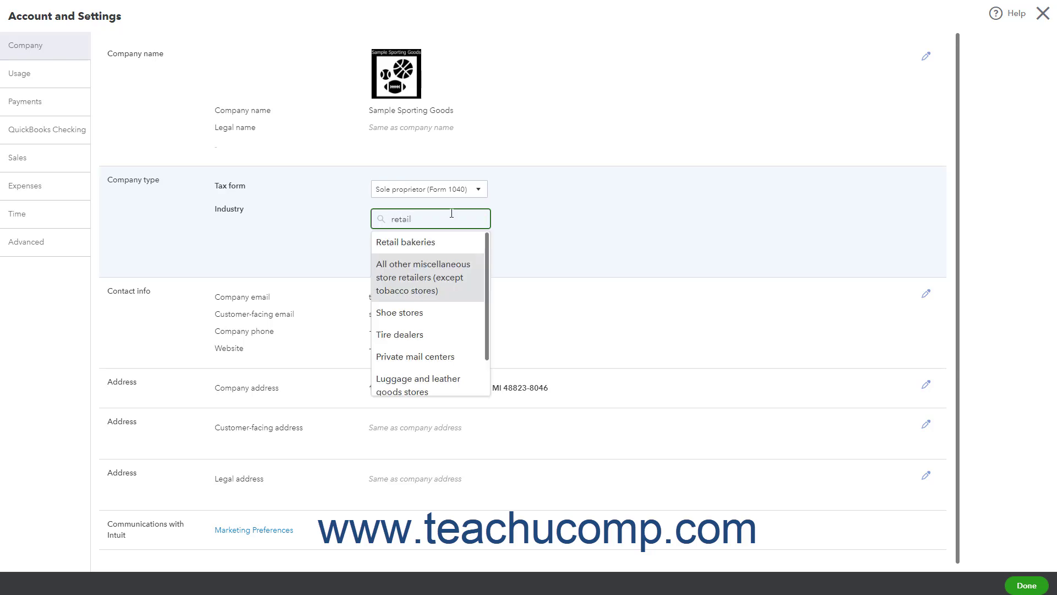
click(438, 278)
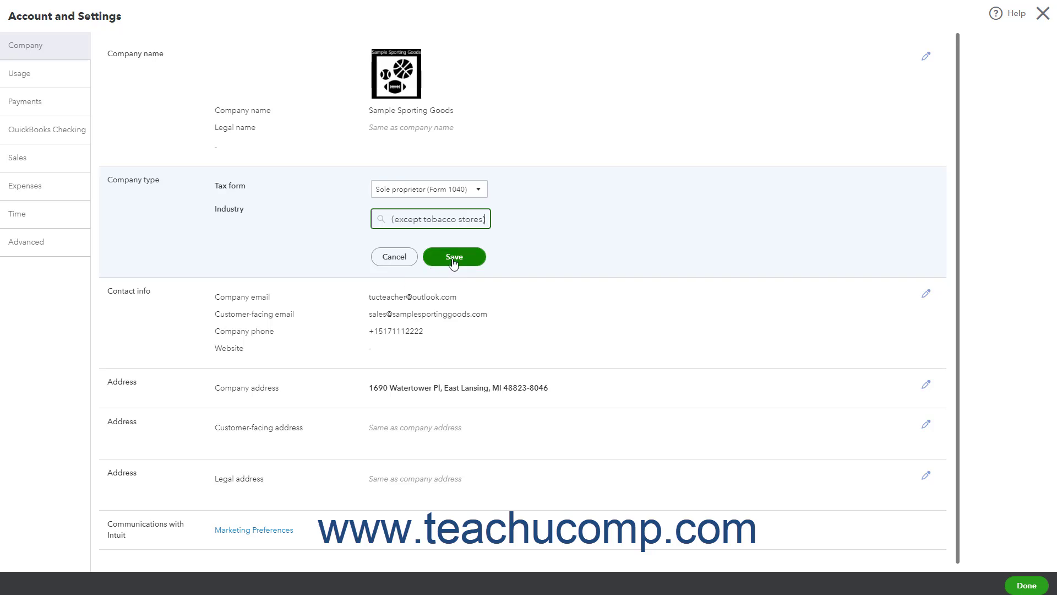
click(376, 257)
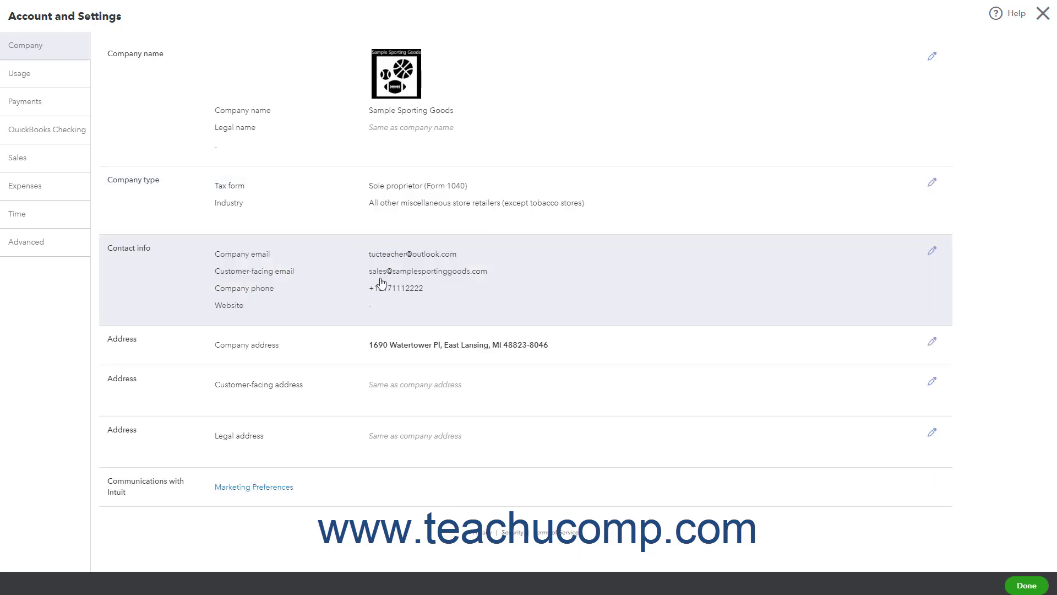
Step: Examine the editable contact info, including the customer-facing email and company phone, and close the section without saving
click(359, 260)
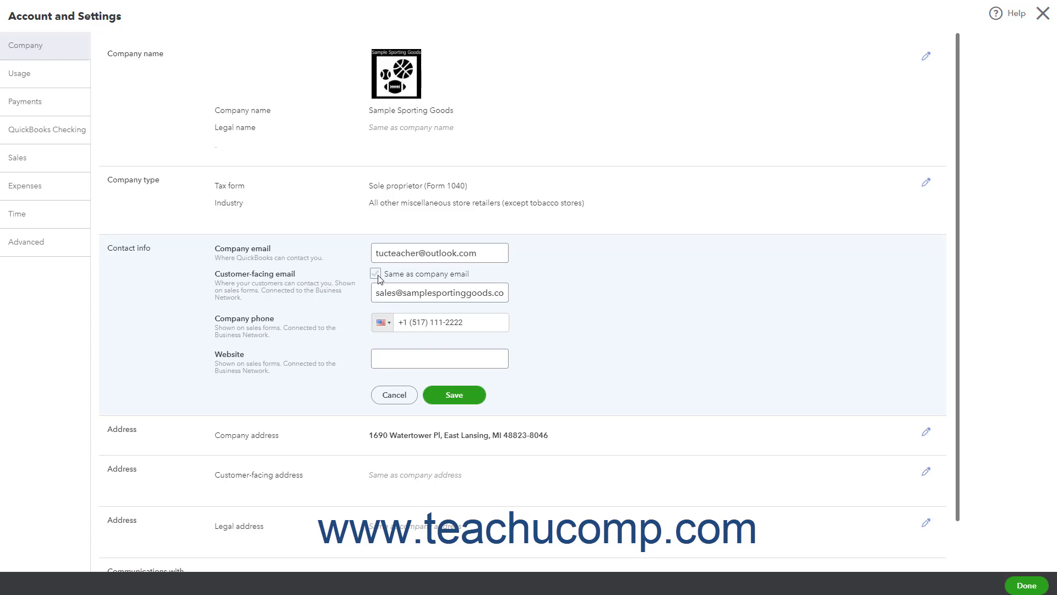
click(385, 293)
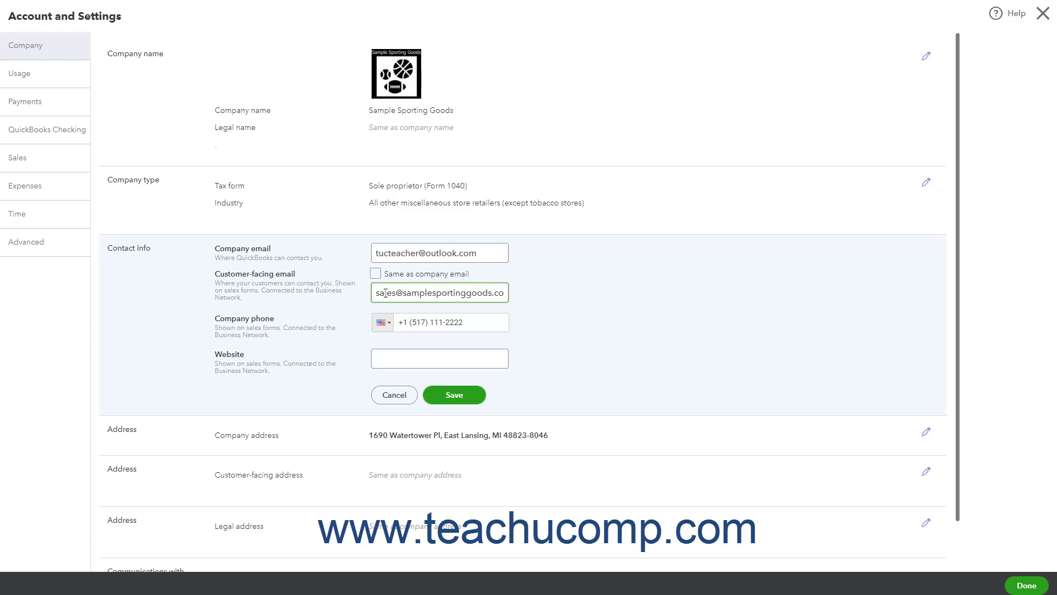
click(385, 293)
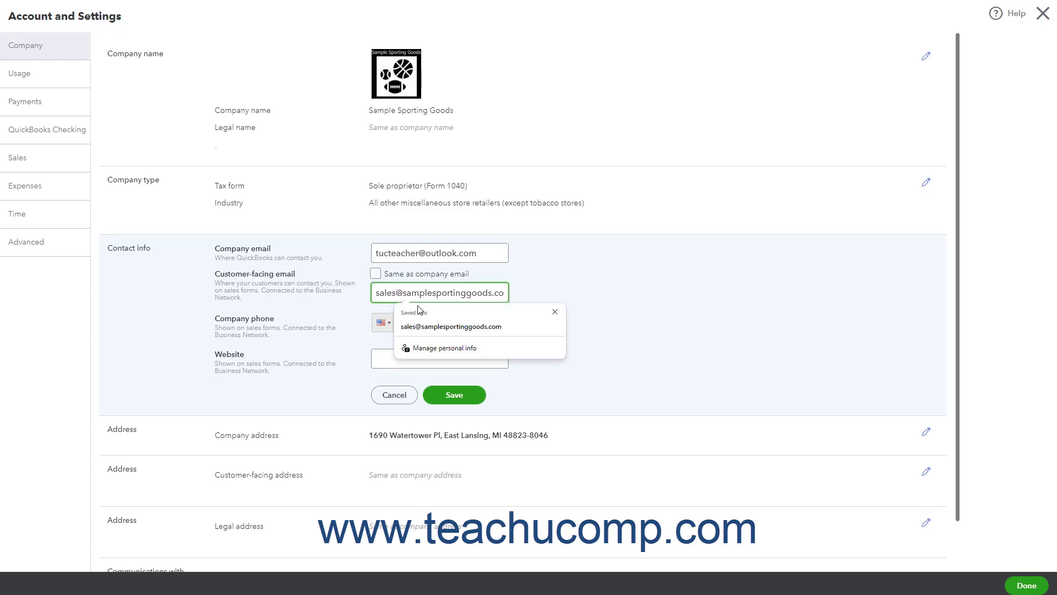
click(555, 311)
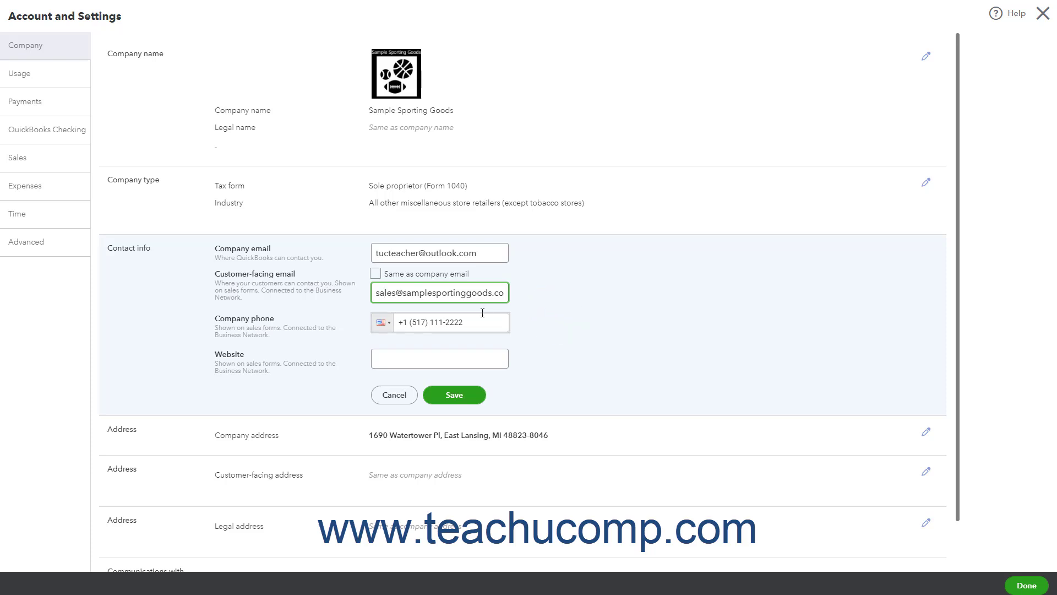
click(362, 324)
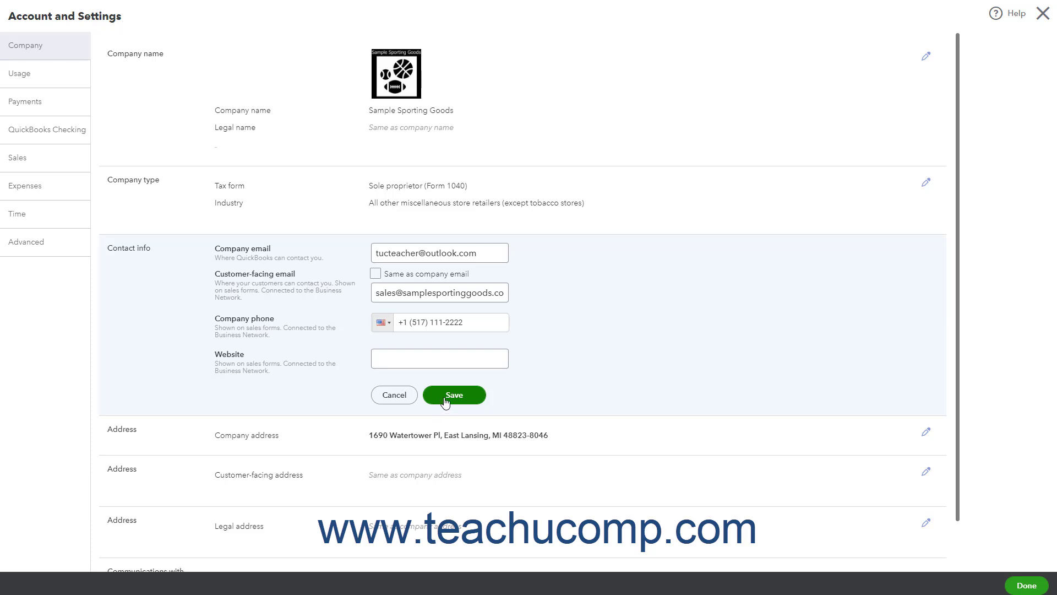
click(399, 396)
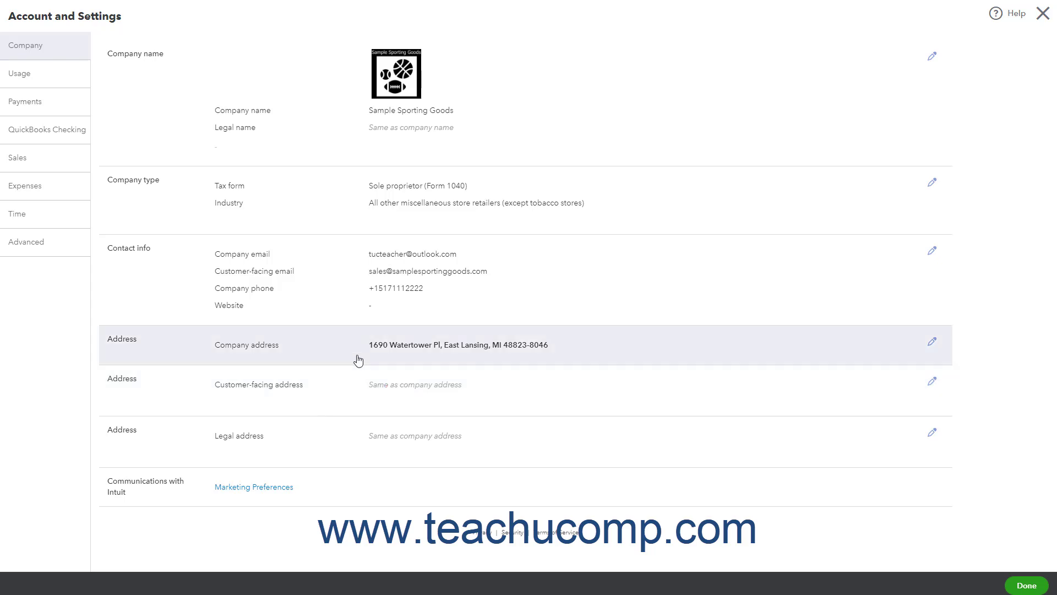
Step: Examine the editable company address fields and close the section without saving
click(359, 360)
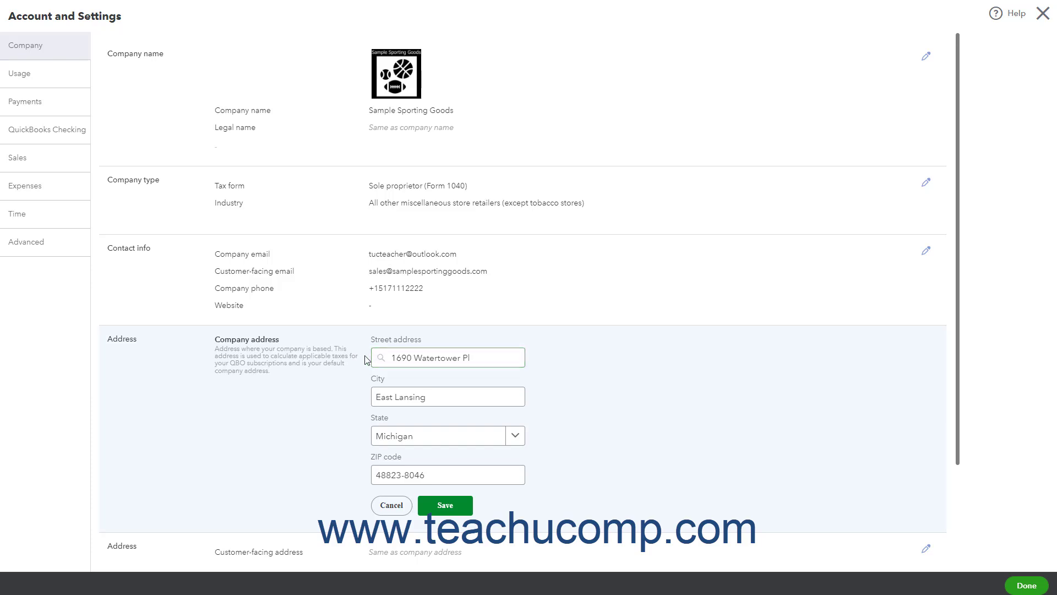
click(364, 357)
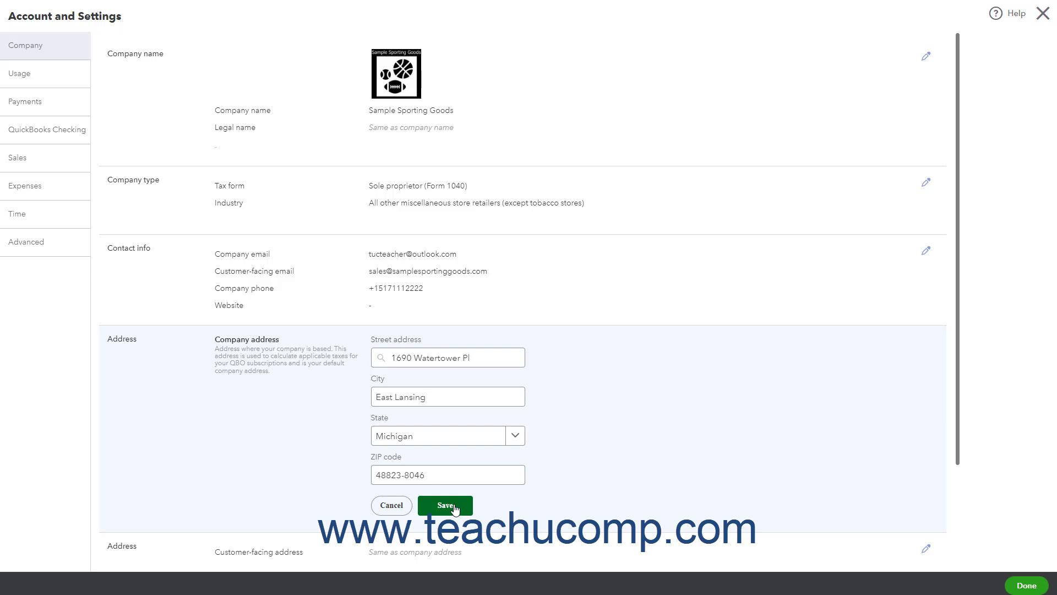
click(400, 507)
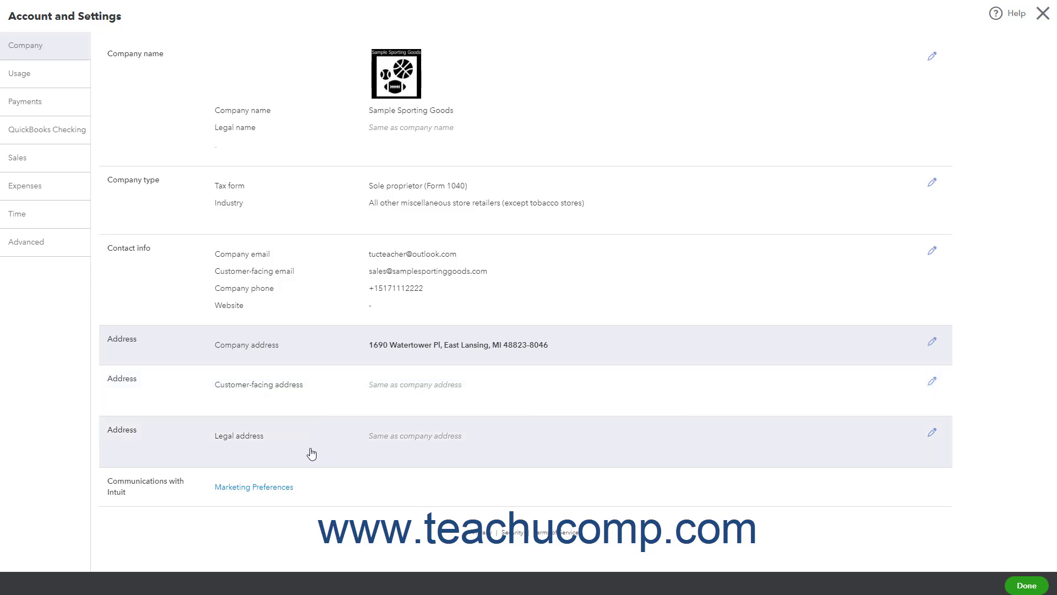
Step: Open the customer-facing address for editing, clear "Same as company address" to view the separate address field, and cancel the edit
click(324, 398)
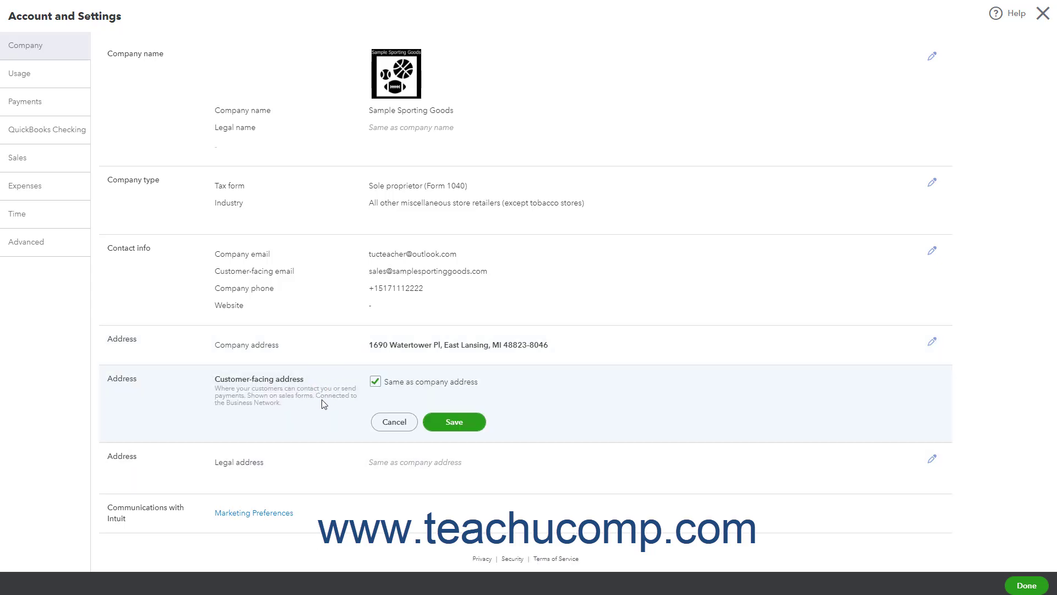
click(375, 383)
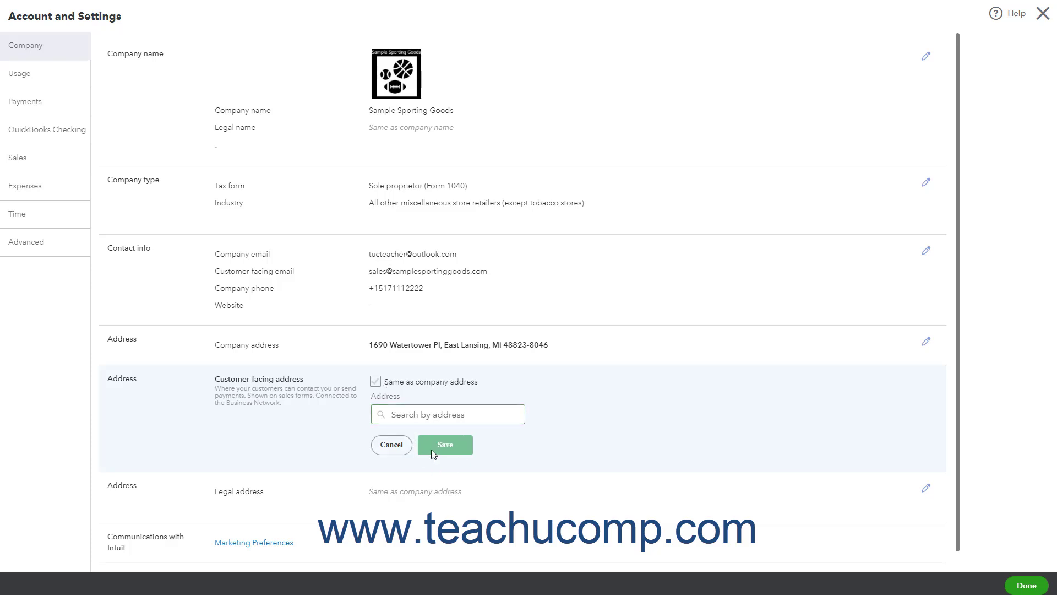
click(393, 449)
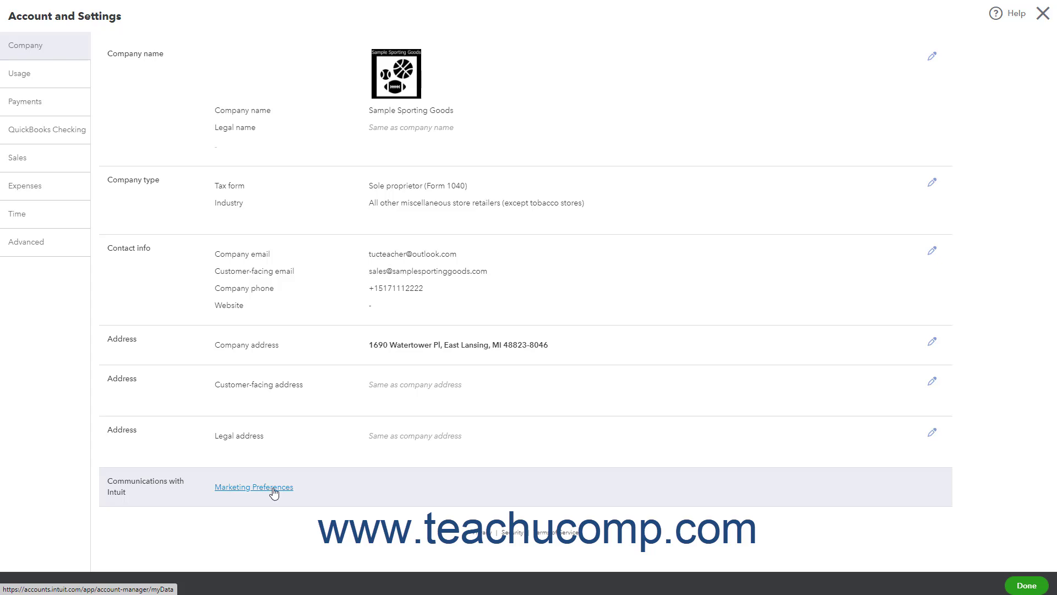
Step: Open the Intuit account's marketing preferences and display the Email & SMS Communications options for QuickBooks
click(273, 490)
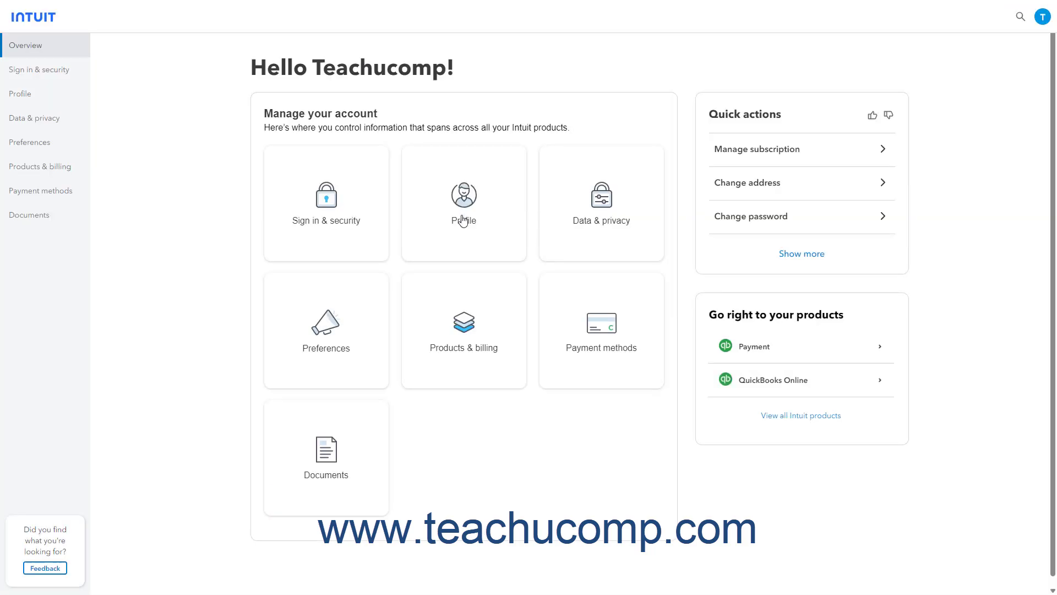
click(59, 149)
scroll(128, 156, down, 3)
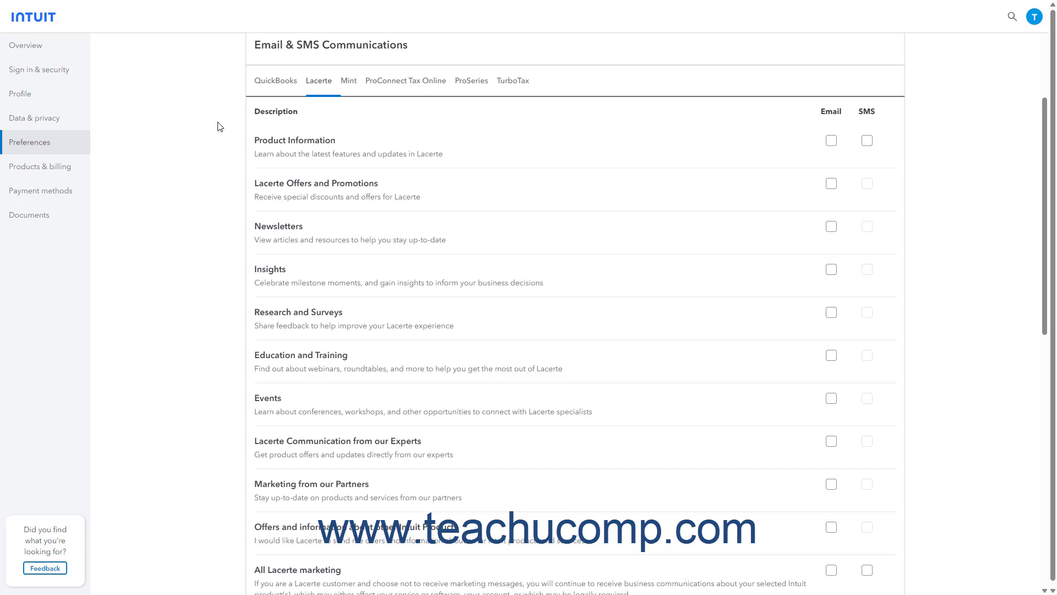
click(283, 84)
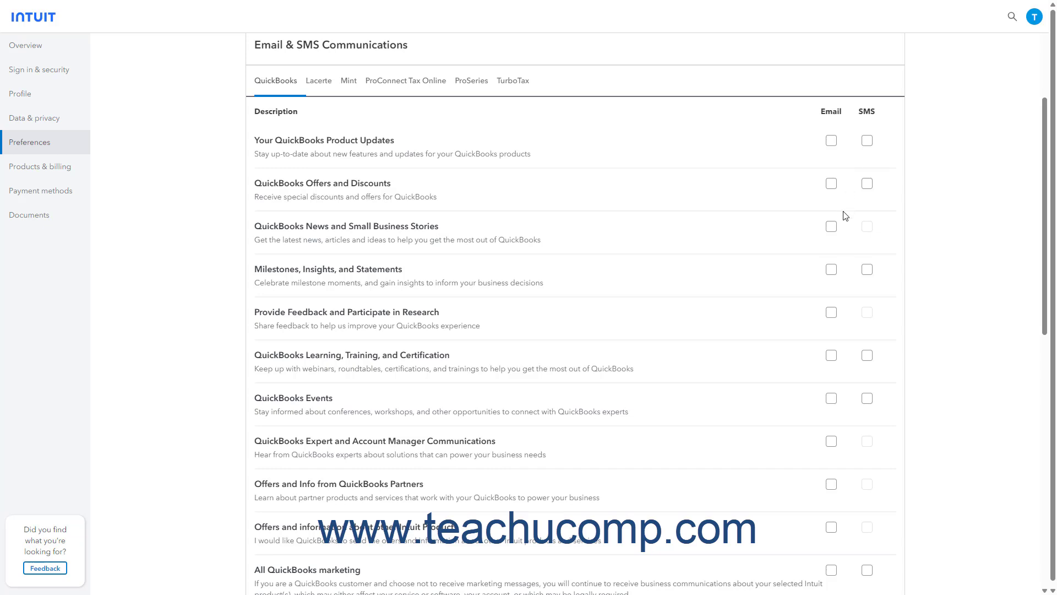
Step: Examine the remaining QuickBooks communication, Personalized ads and Communications from Intuit options, and close the preferences page to return to the Company settings
scroll(846, 214, down, 4)
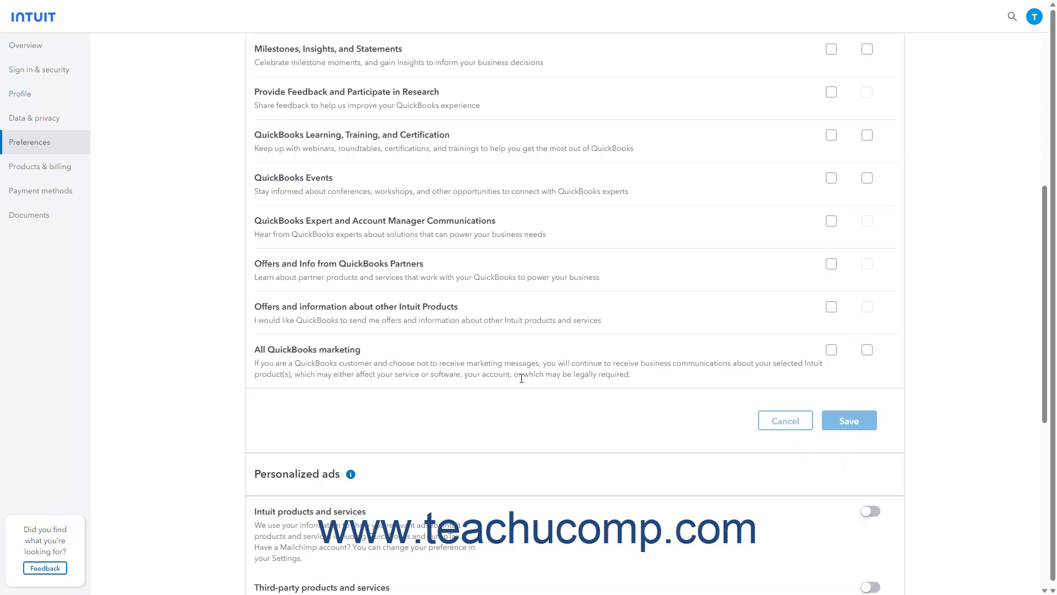
scroll(521, 378, down, 2)
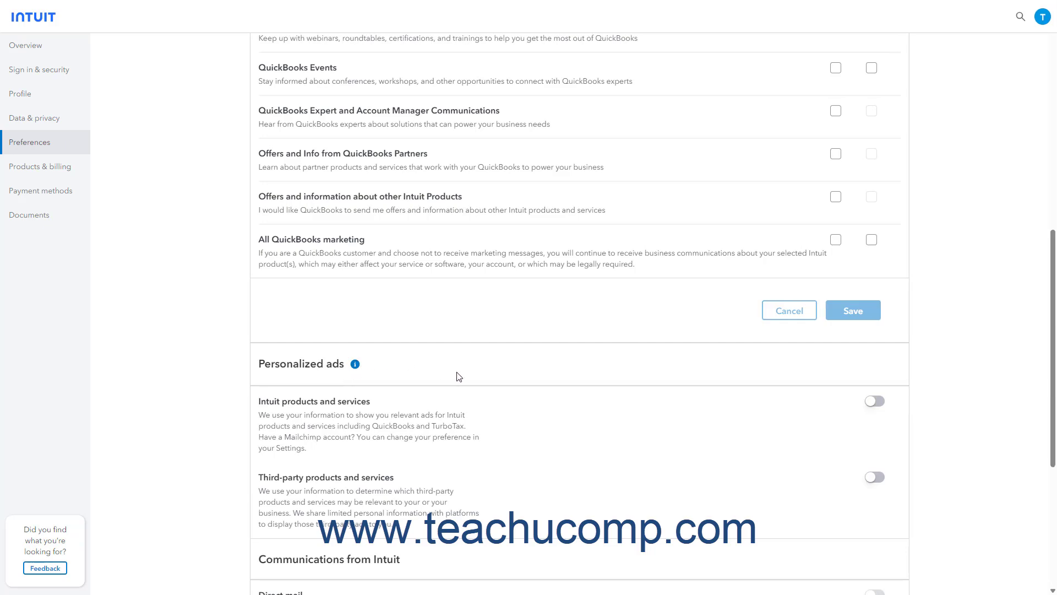
scroll(665, 388, down, 1)
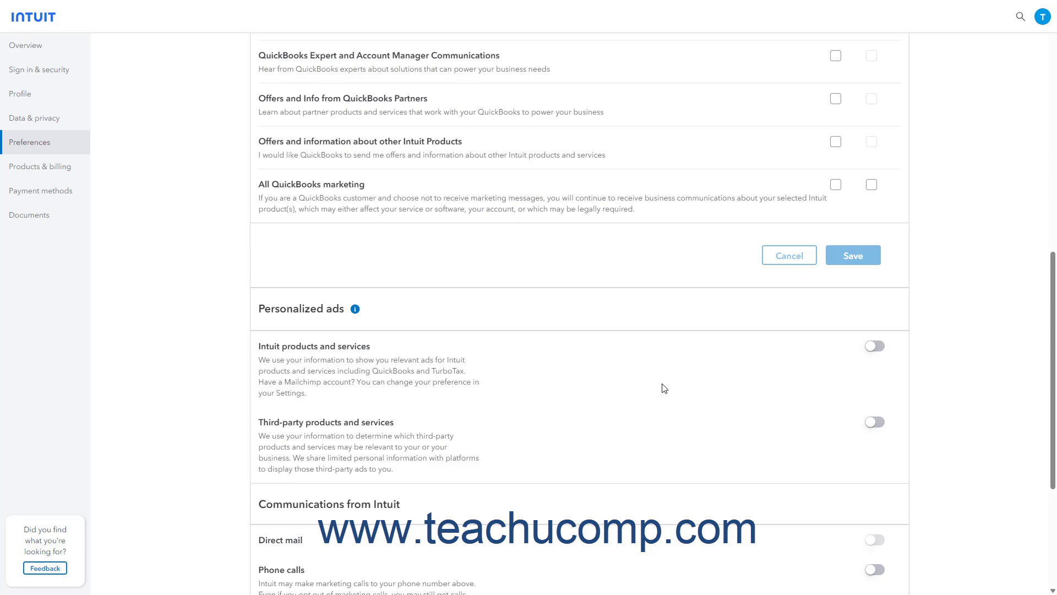
scroll(664, 388, down, 2)
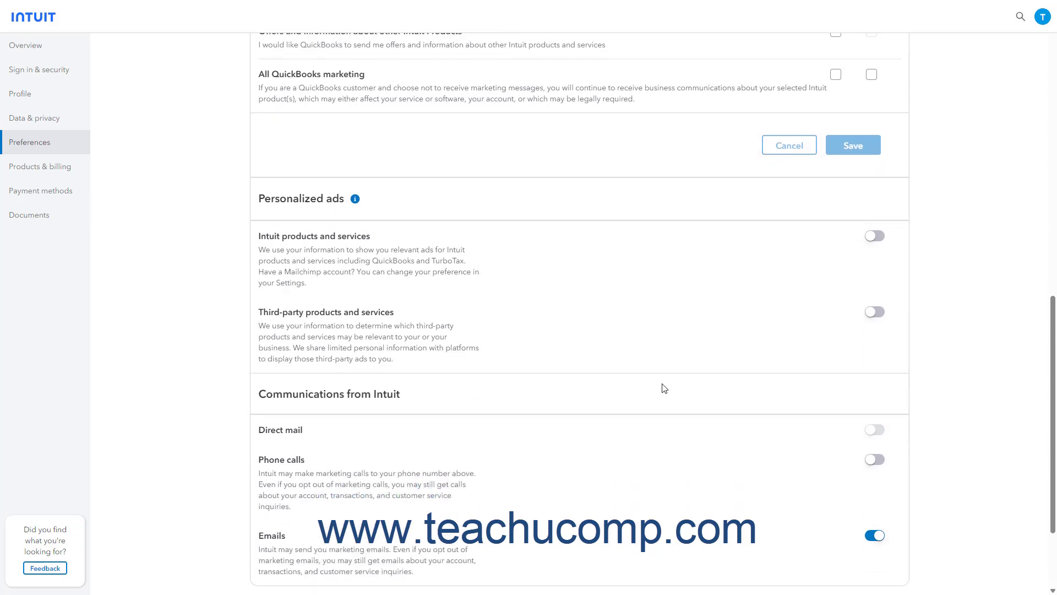
scroll(664, 388, down, 1)
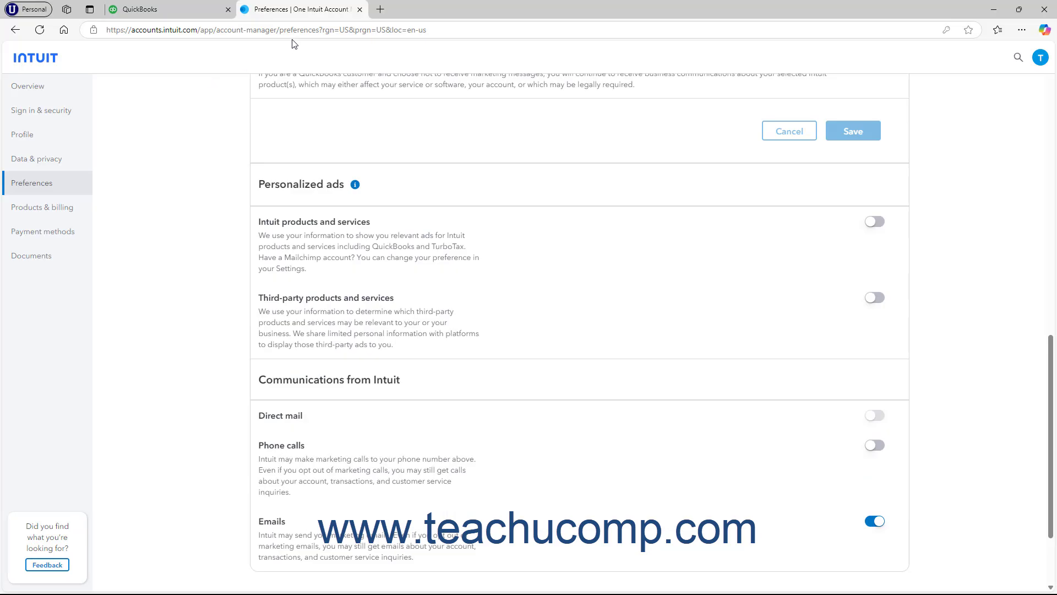
click(359, 9)
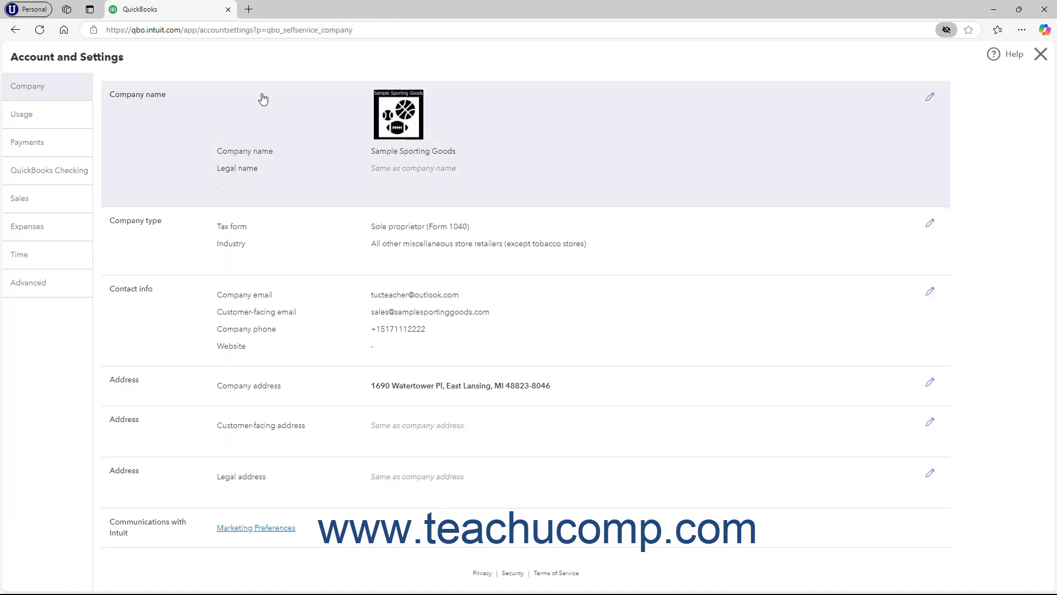